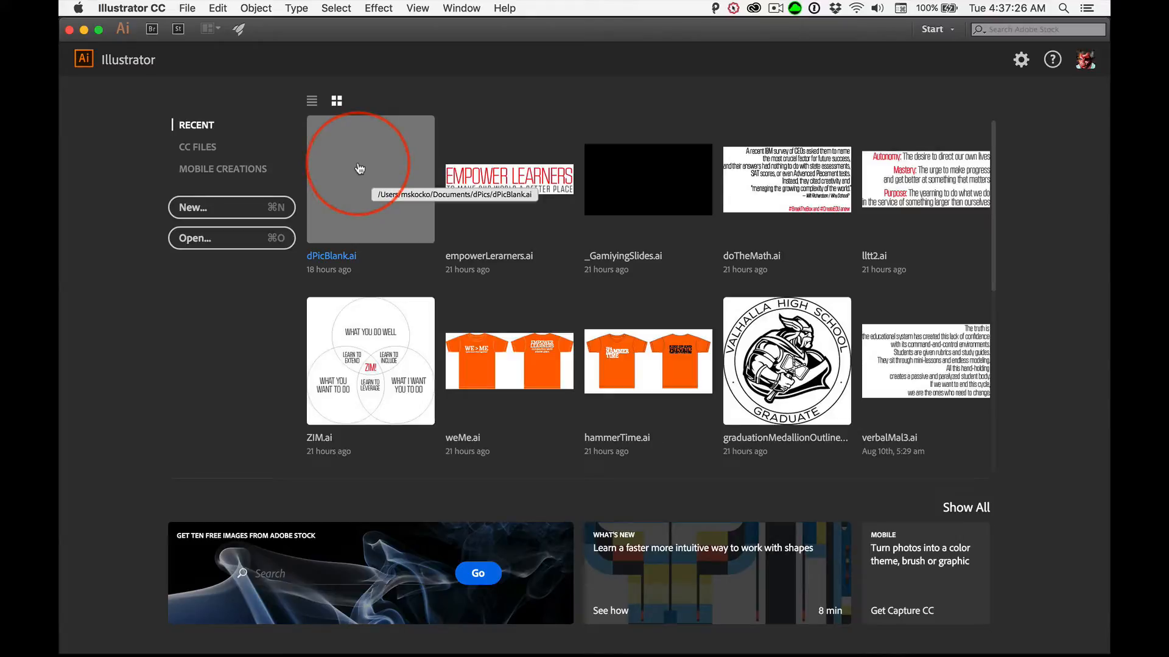
- Open dPicBlank.ai and save it as dPicPointAreaText.ai in the dPics folder, keeping the default Illustrator options
{"action": "left_click", "coordinate": [357, 164]}
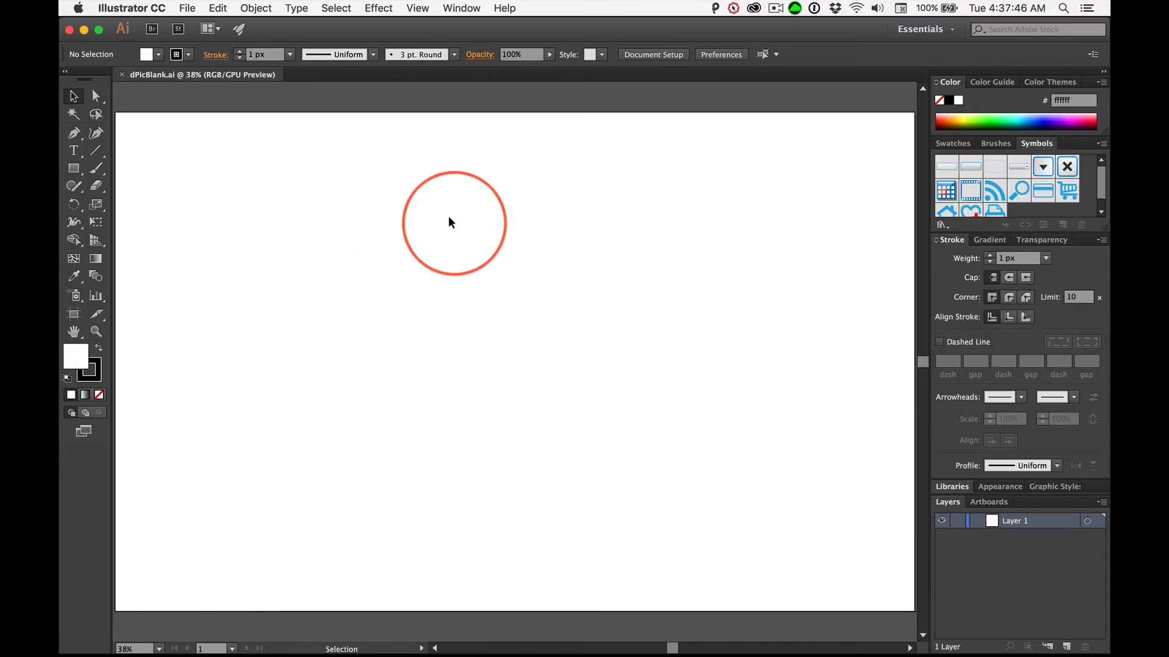
{"action": "left_click", "coordinate": [186, 9]}
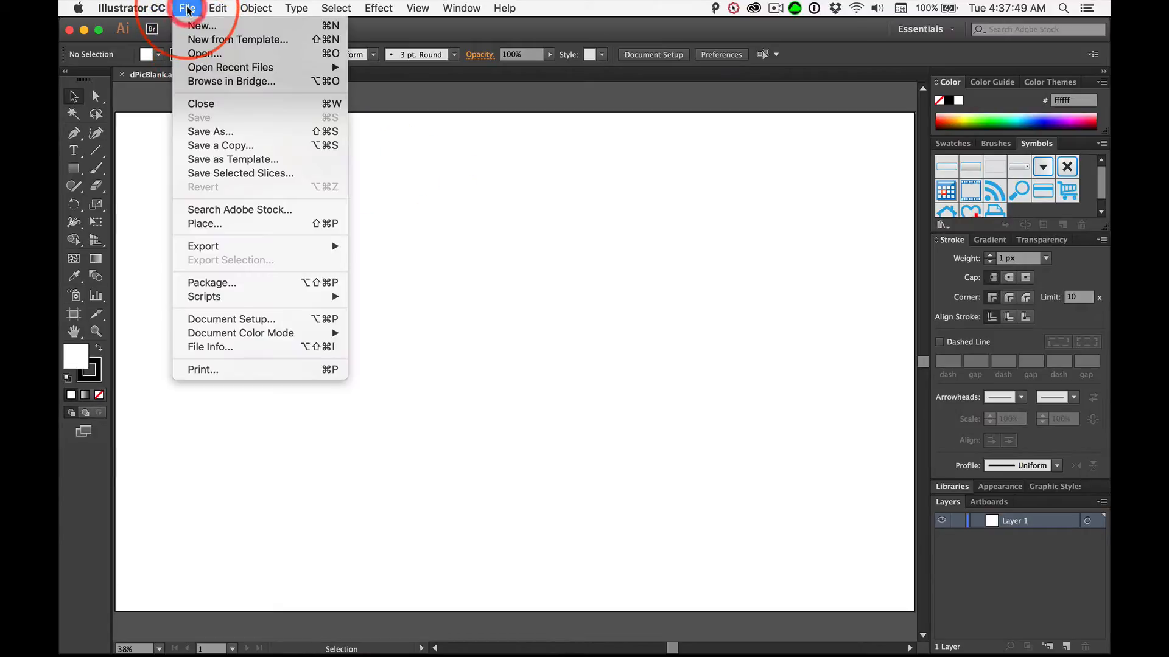
{"action": "left_click", "coordinate": [205, 133]}
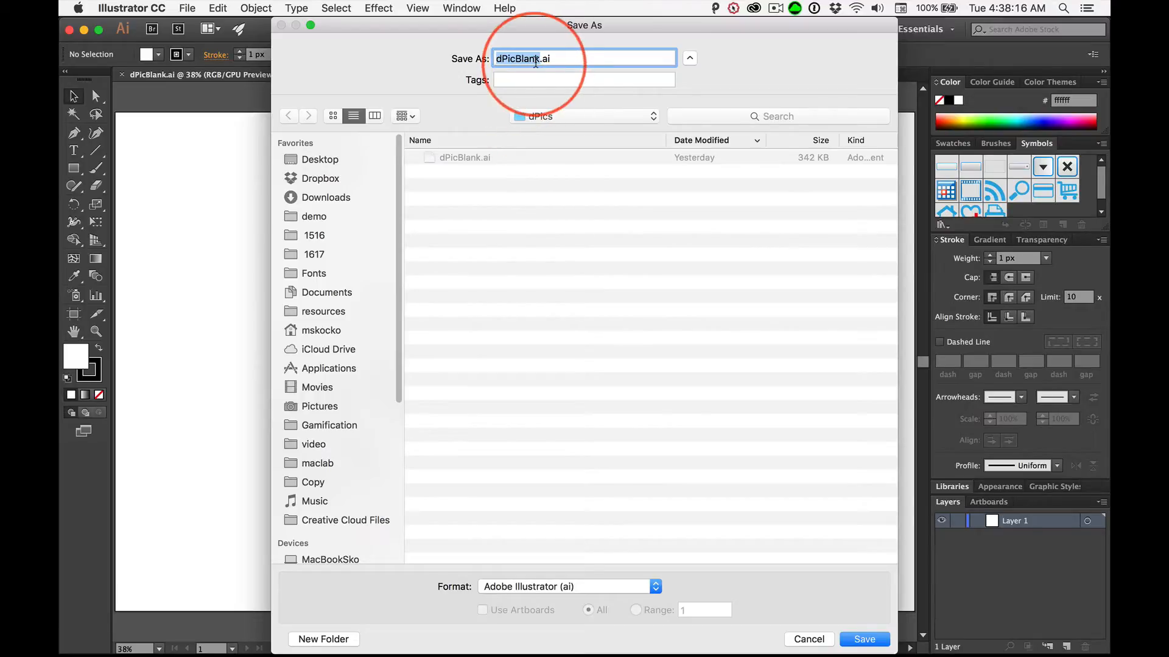
{"action": "left_click", "coordinate": [540, 59]}
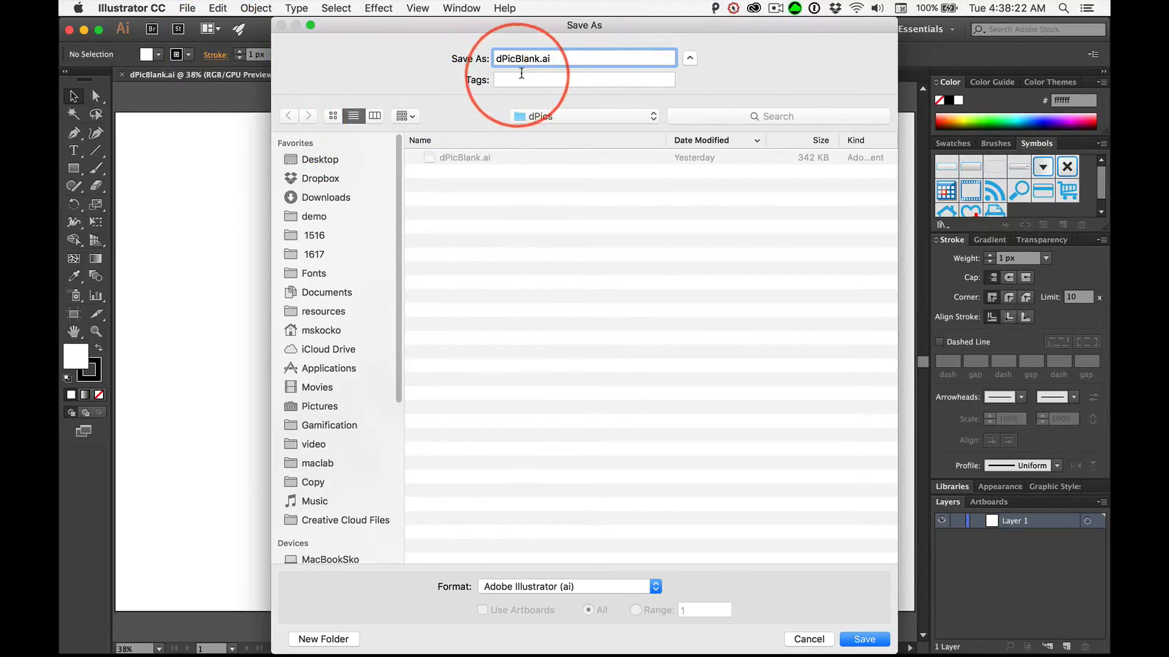
{"action": "left_click_drag", "start_coordinate": [541, 58], "coordinate": [572, 57]}
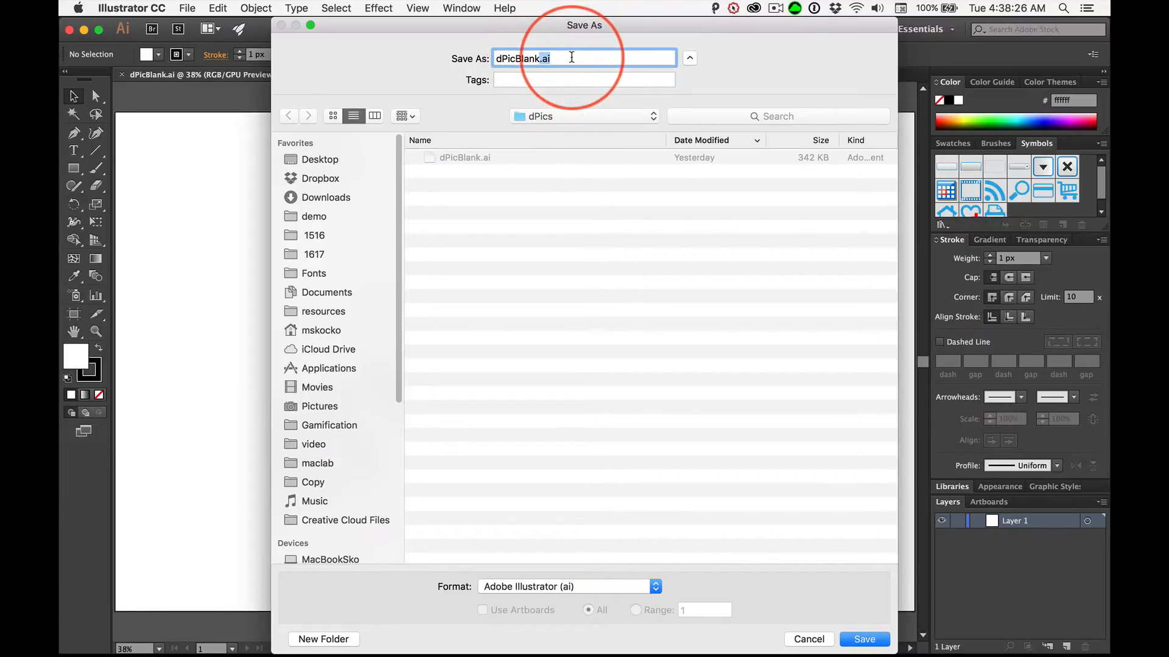
{"action": "left_click", "coordinate": [539, 58]}
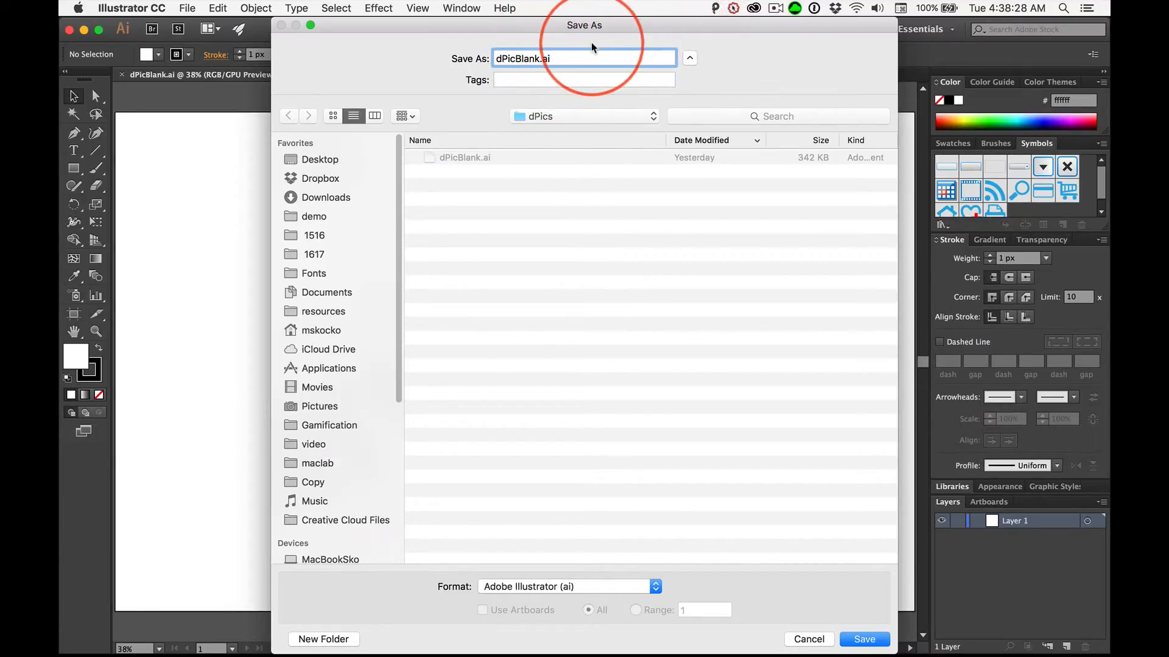
{"action": "key", "text": "BackSpace"}
{"action": "key", "text": "BackSpace"}
{"action": "key", "text": "BackSpace"}
{"action": "key", "text": "BackSpace"}
{"action": "key", "text": "BackSpace"}
{"action": "type", "text": "Point"}
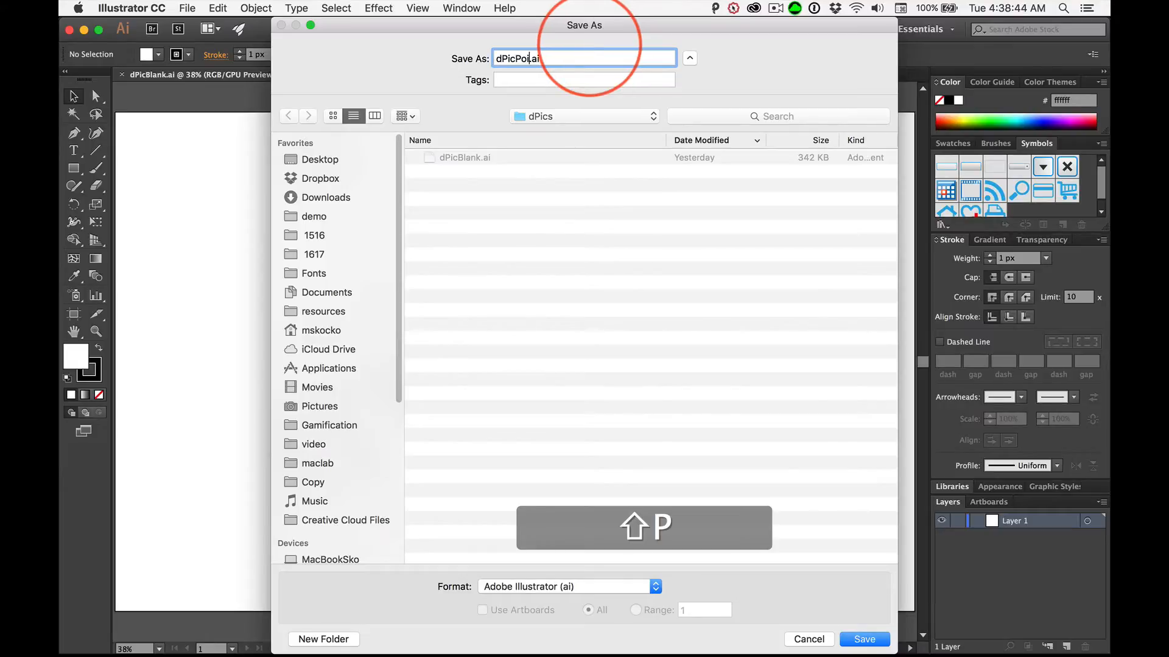
{"action": "type", "text": "Ar"}
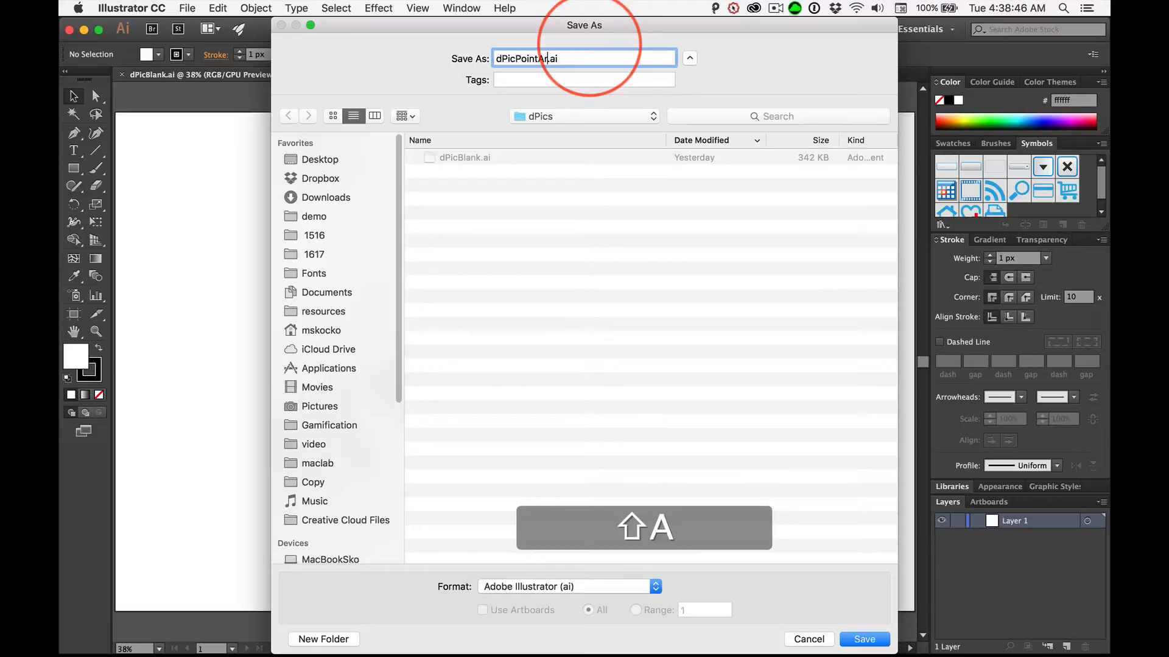
{"action": "type", "text": "eaTex"}
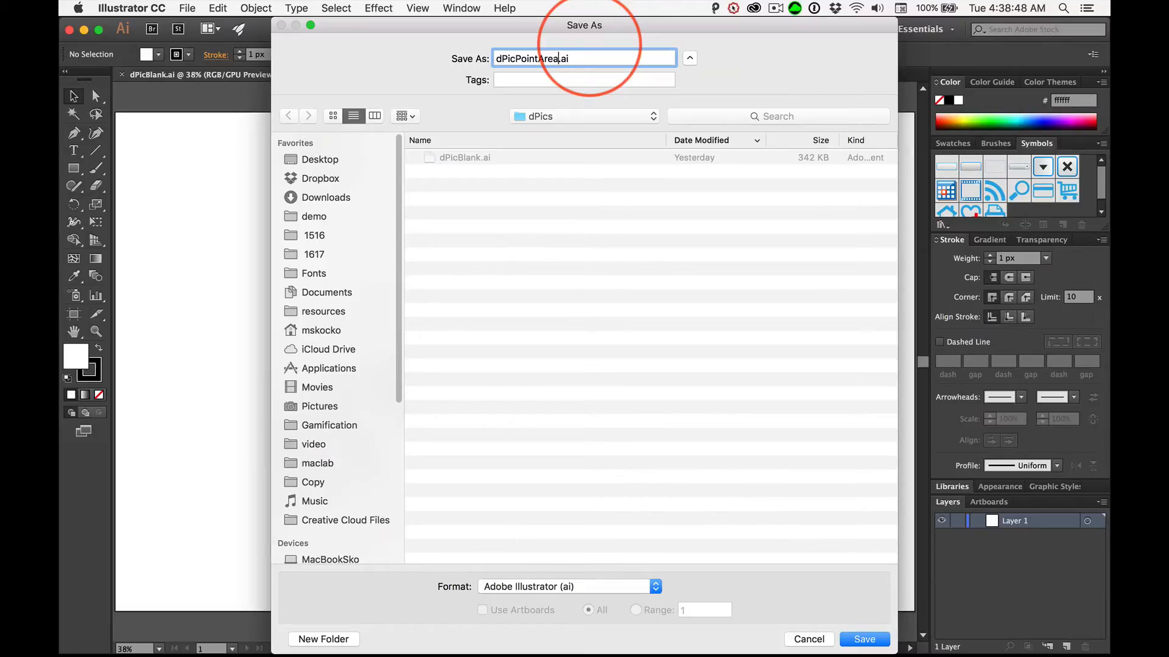
{"action": "type", "text": "t"}
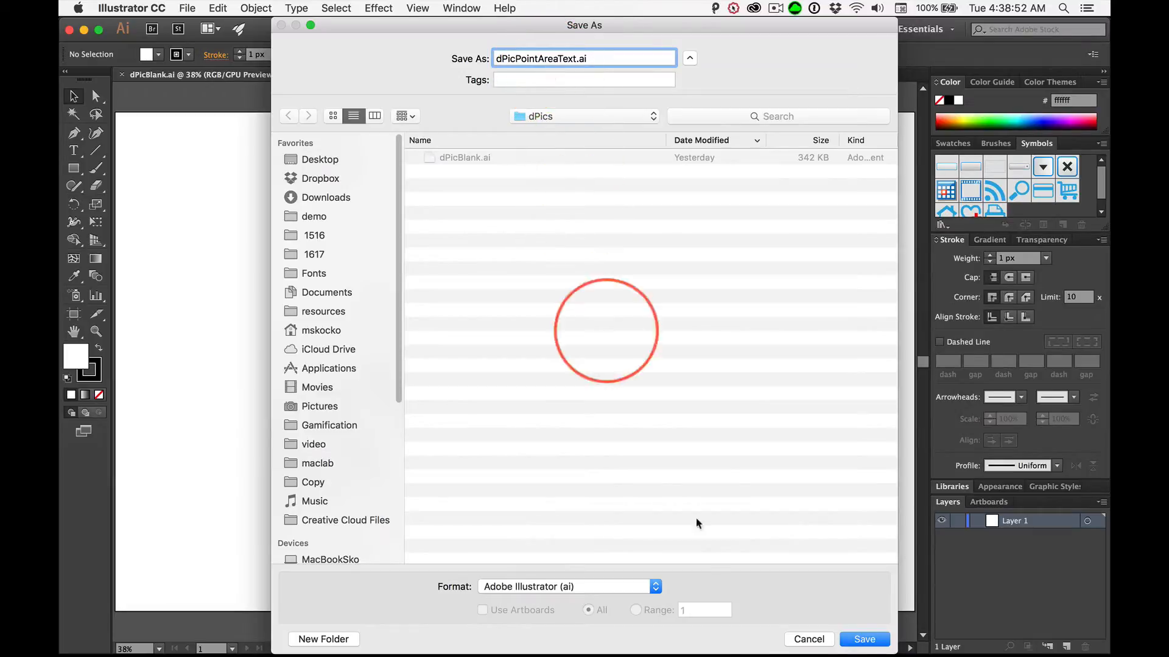
{"action": "left_click", "coordinate": [864, 639]}
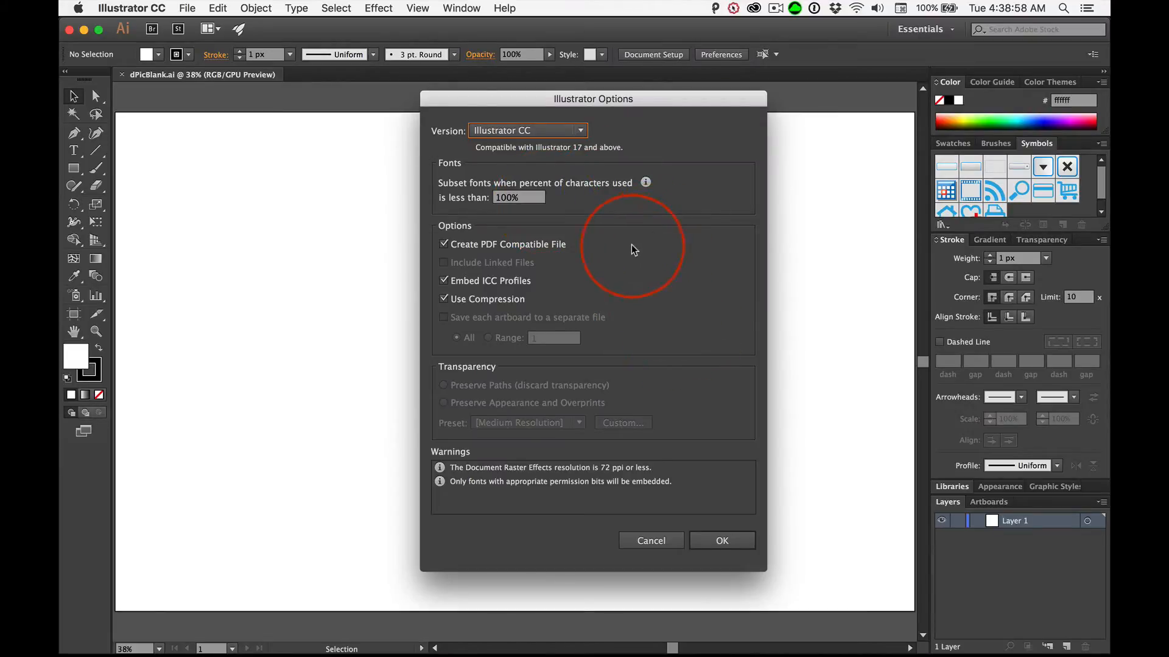
{"action": "key", "text": "Return"}
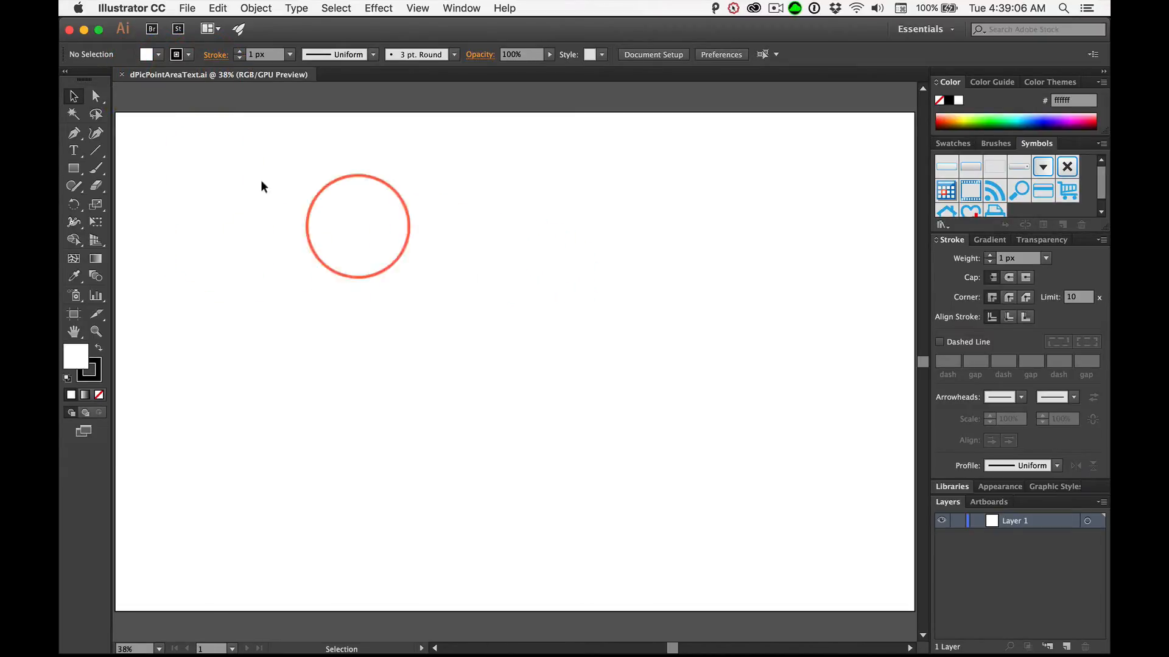
- Collapse the tools to one column, draw a wide, empty area text box across the artboard's upper middle, and deselect it
{"action": "left_click", "coordinate": [67, 75]}
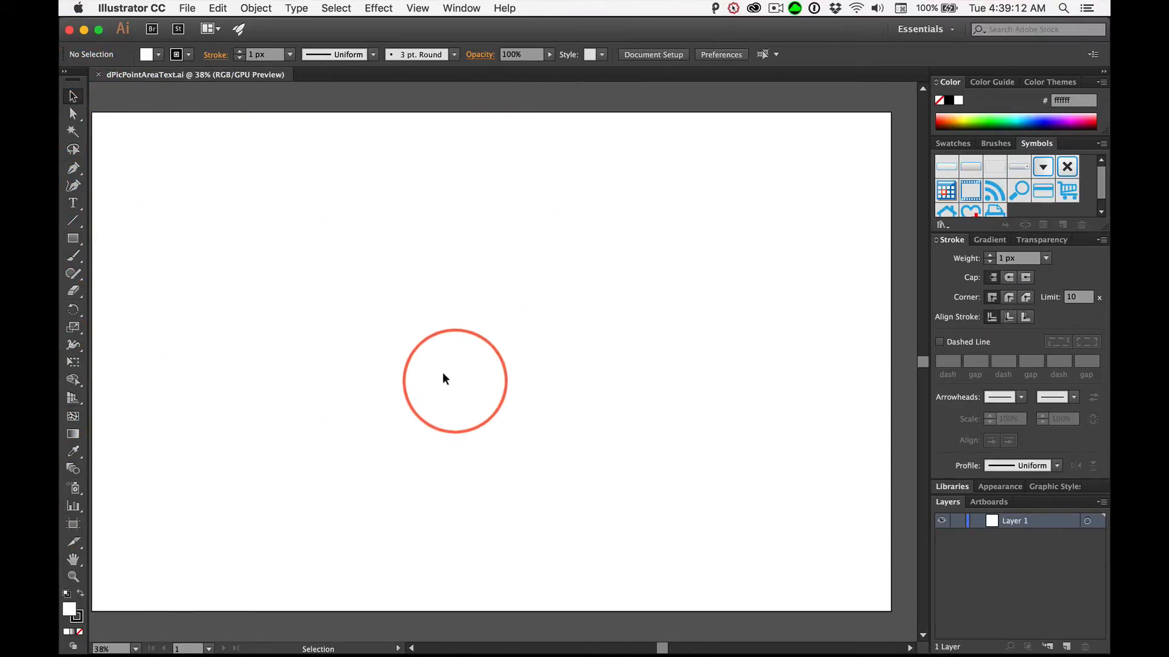
{"action": "left_click", "coordinate": [73, 204]}
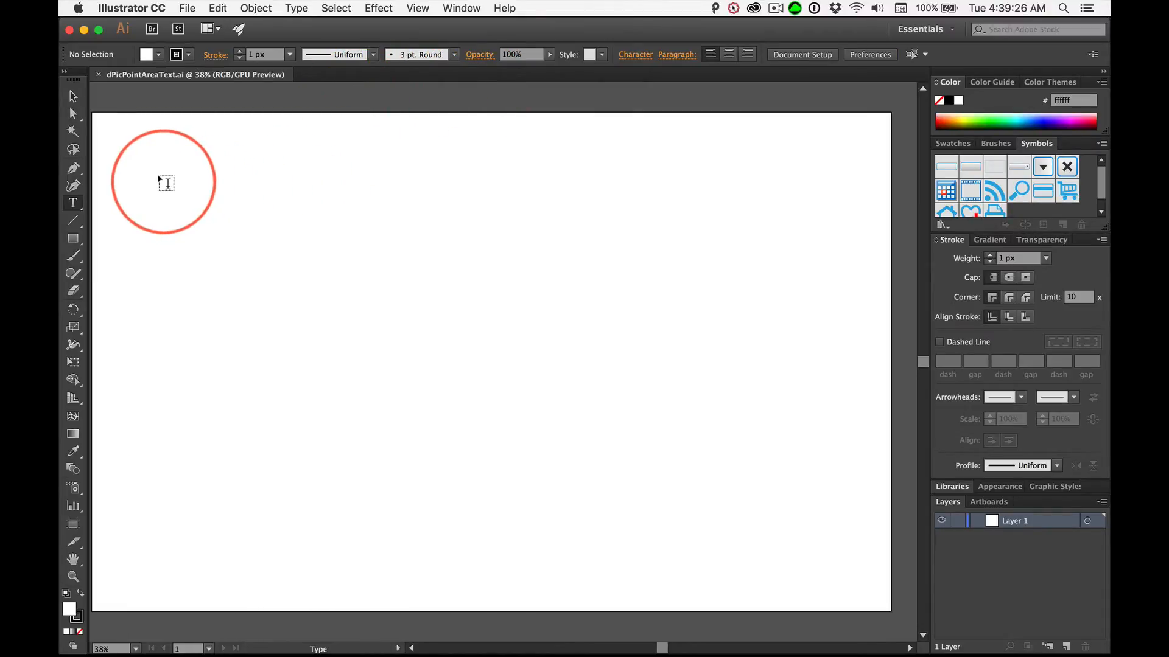
{"action": "left_click_drag", "start_coordinate": [162, 177], "coordinate": [841, 437]}
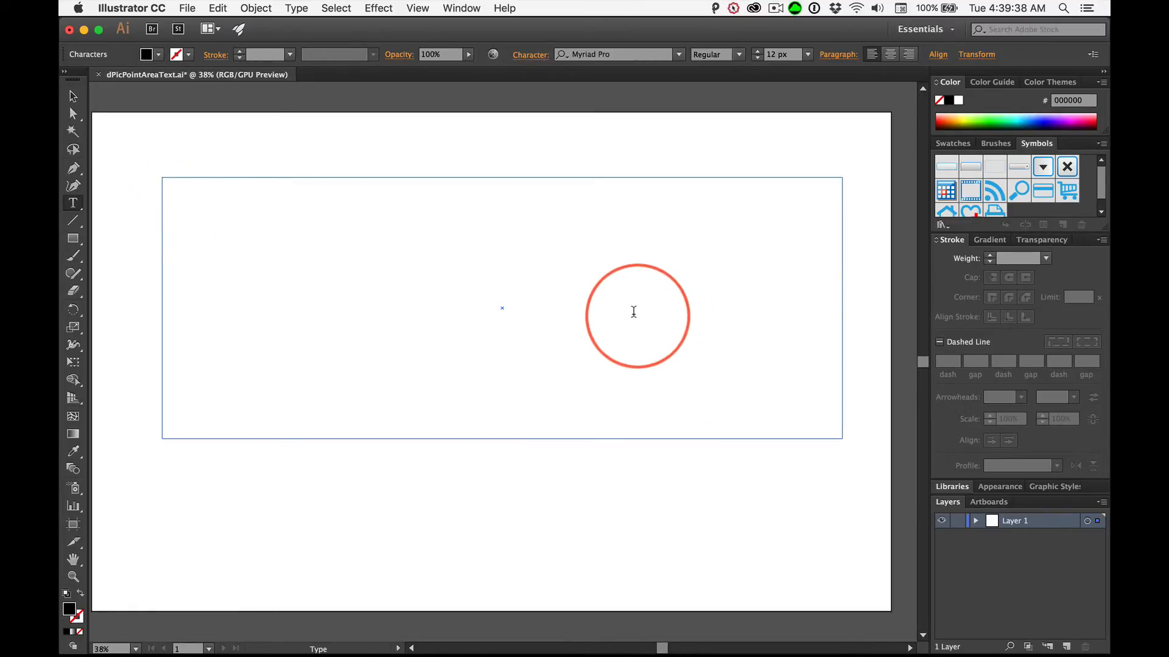
{"action": "left_click", "coordinate": [73, 97]}
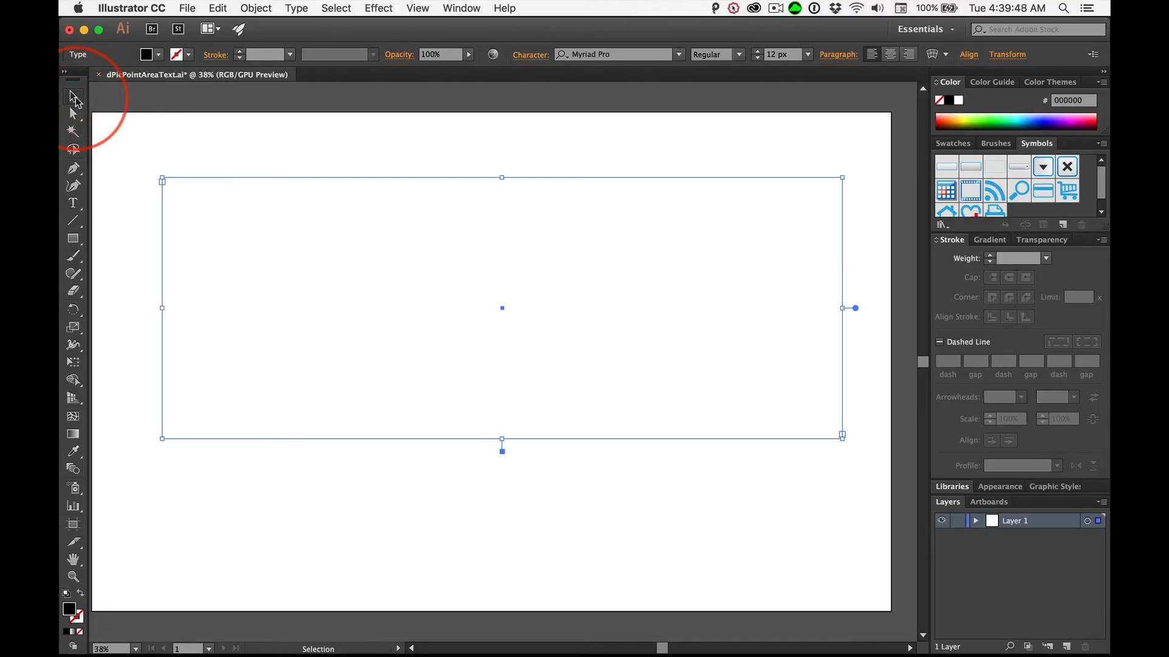
{"action": "key", "text": "super+shift+a"}
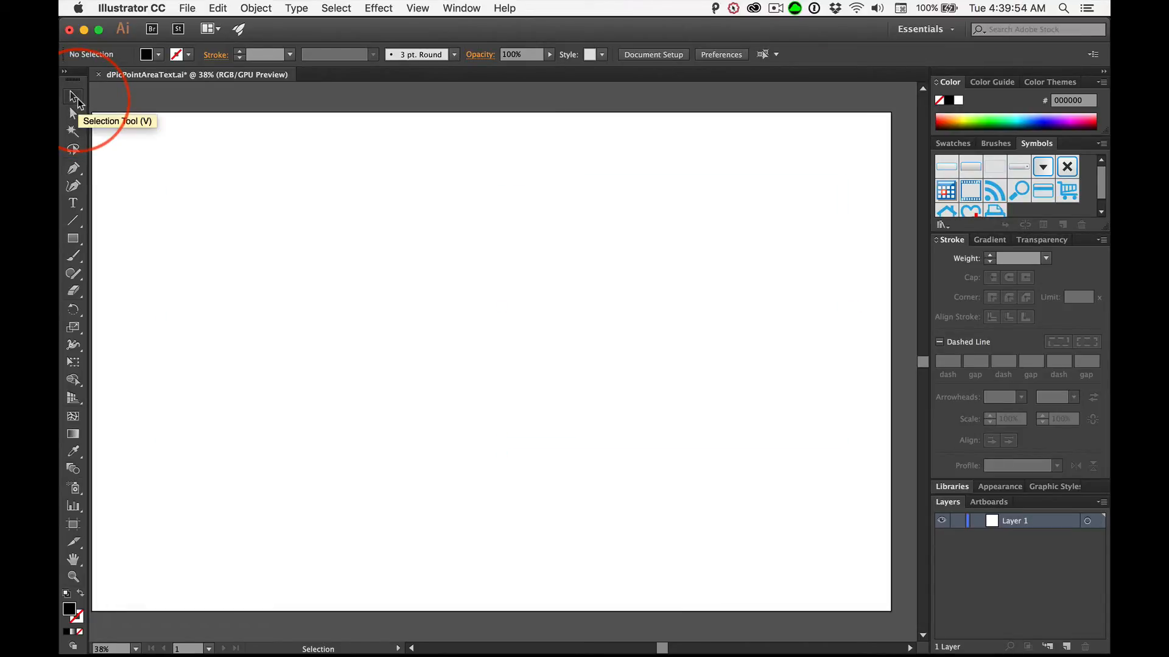
- Create a point text object near the artboard's upper left containing the person's full name, and select it as an object
{"action": "left_click", "coordinate": [75, 207]}
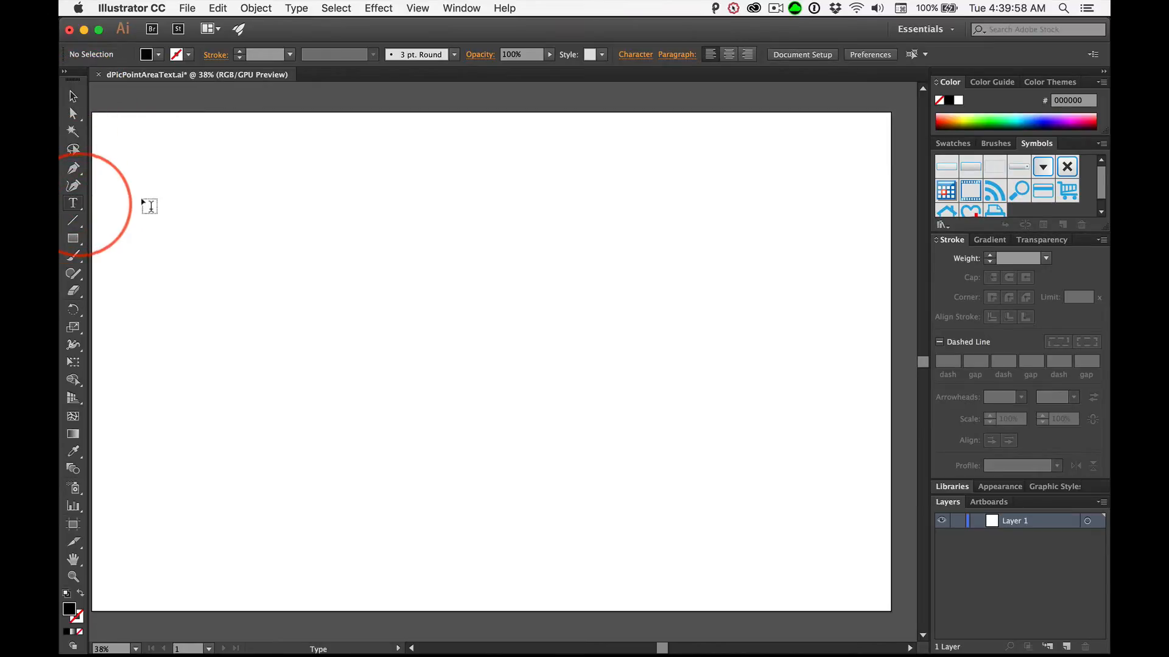
{"action": "left_click", "coordinate": [273, 201]}
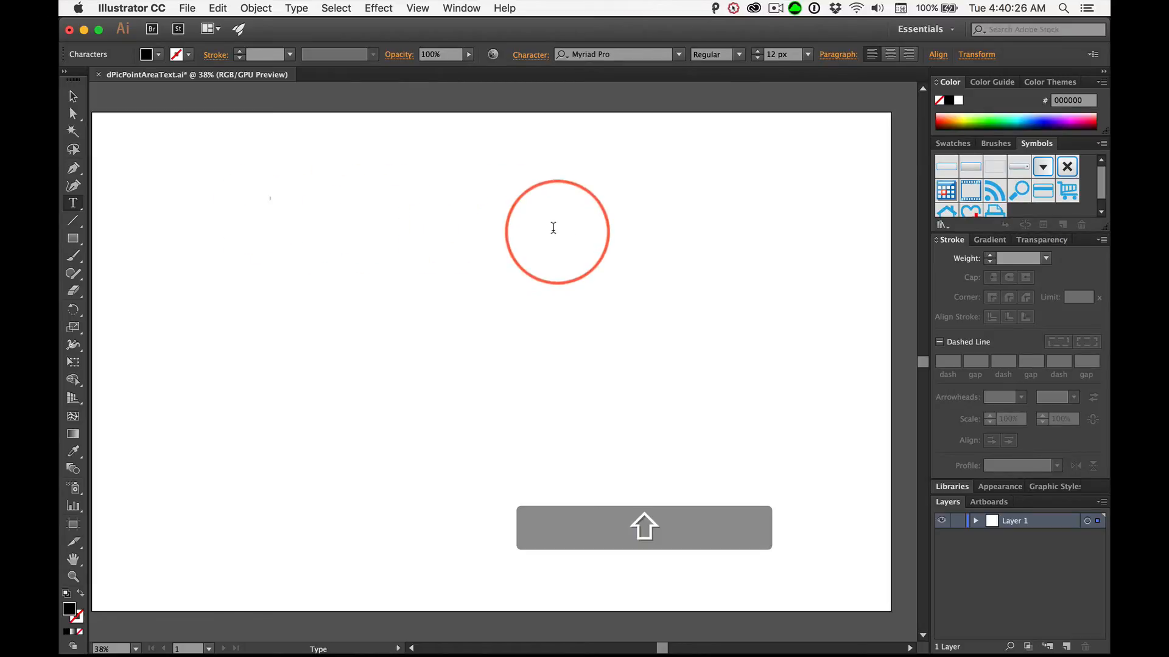
{"action": "type", "text": "Mike Skocko"}
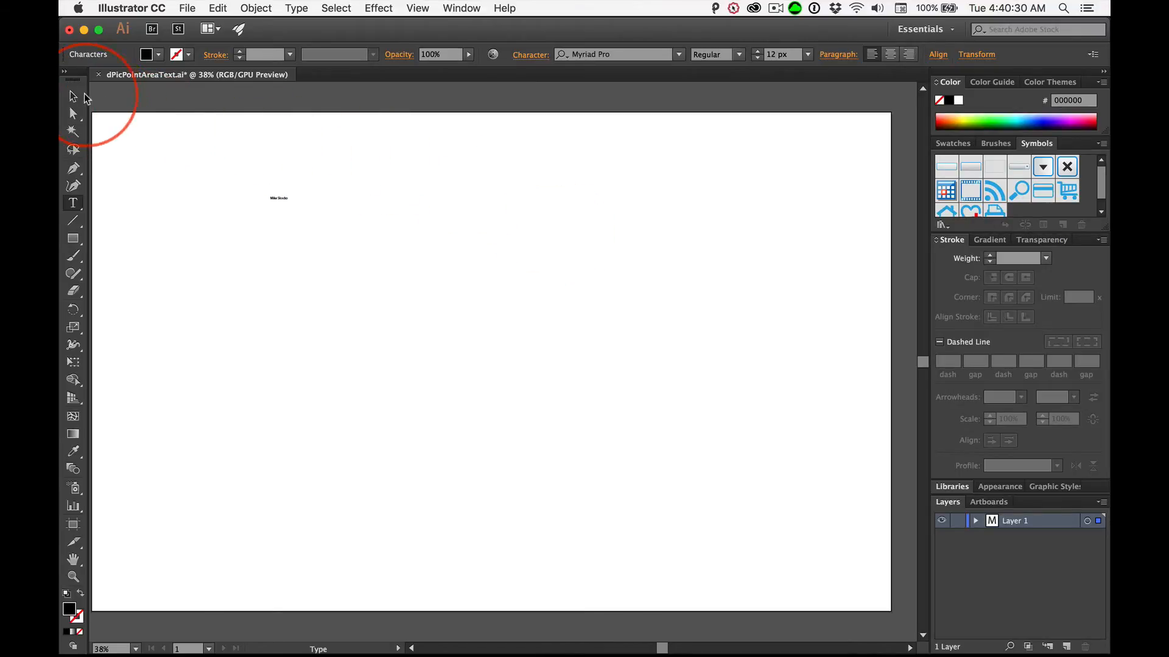
{"action": "left_click", "coordinate": [74, 97]}
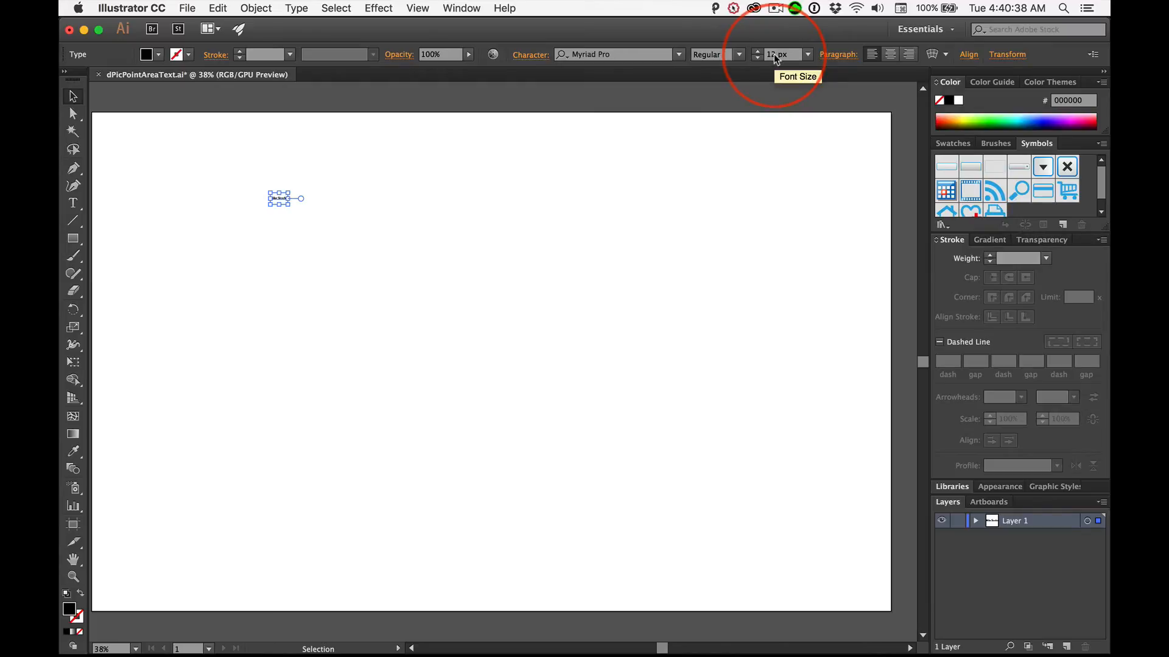
- Enlarge the name text to 72 px and on to 250 px, and move it down toward the artboard's middle
{"action": "left_click", "coordinate": [809, 55]}
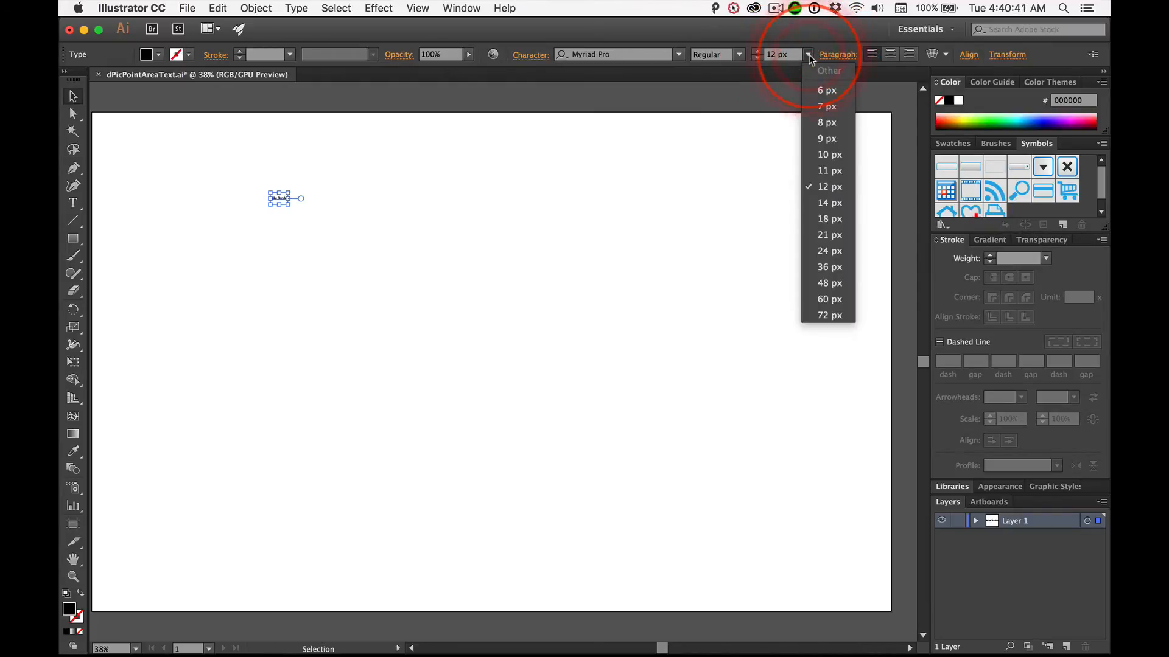
{"action": "left_click", "coordinate": [827, 316]}
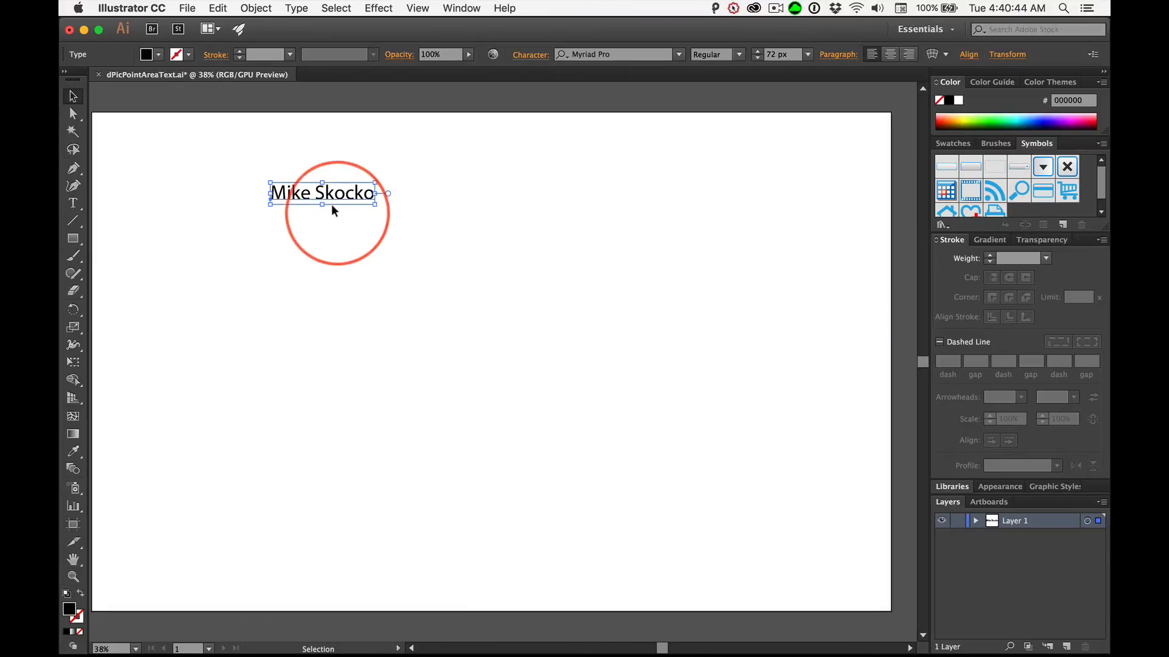
{"action": "left_click", "coordinate": [771, 55]}
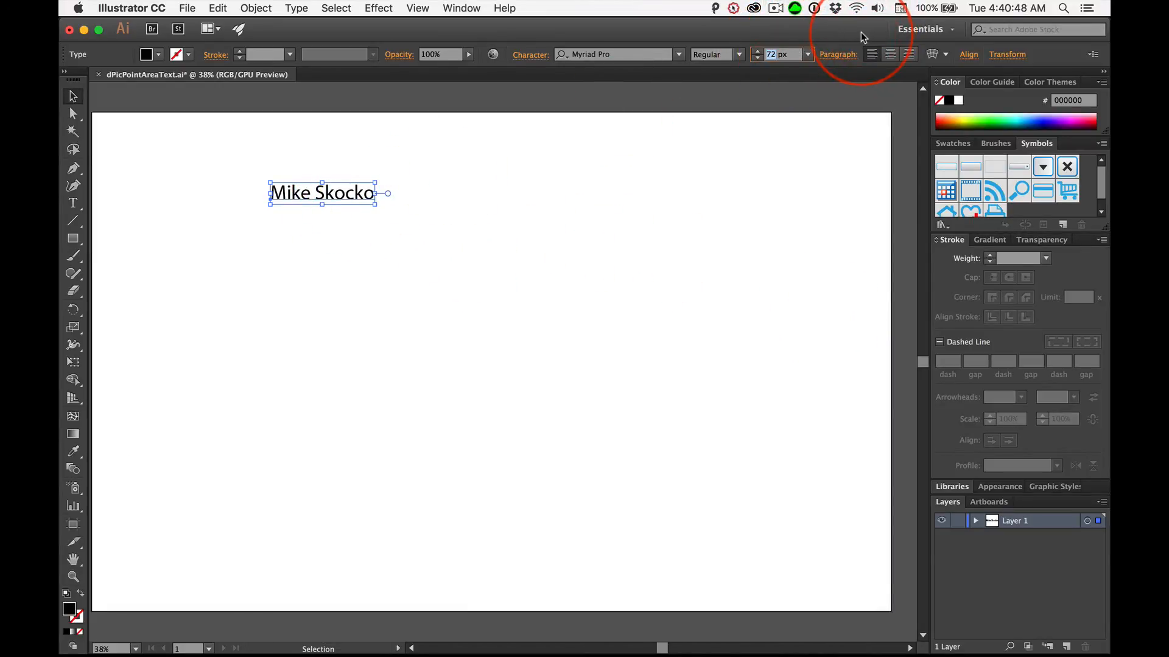
{"action": "type", "text": "250"}
{"action": "key", "text": "Return"}
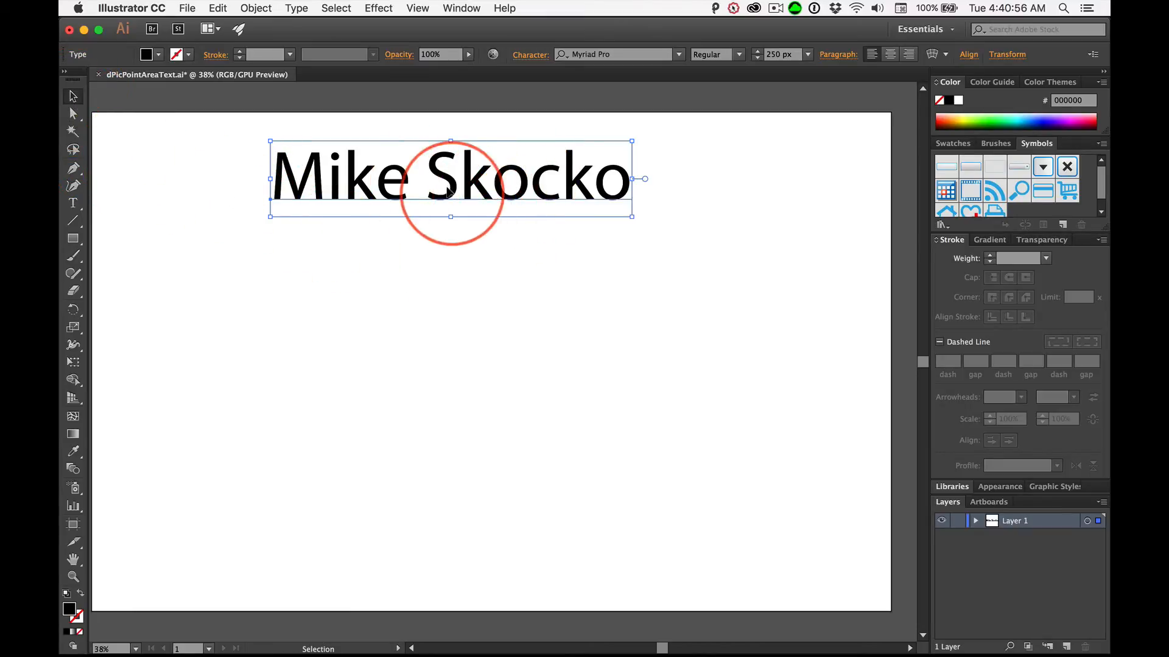
{"action": "left_click_drag", "start_coordinate": [450, 184], "coordinate": [496, 296]}
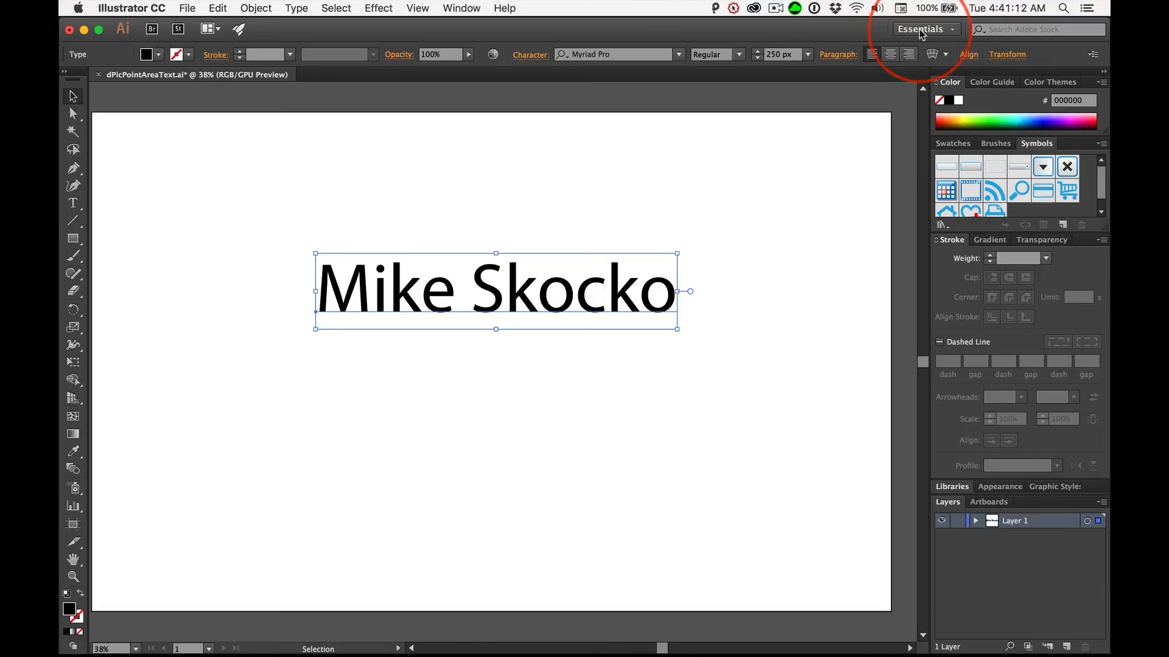
- Switch to the Typography workspace and cycle the Character panel's display until all its options are shown
{"action": "left_click", "coordinate": [952, 30]}
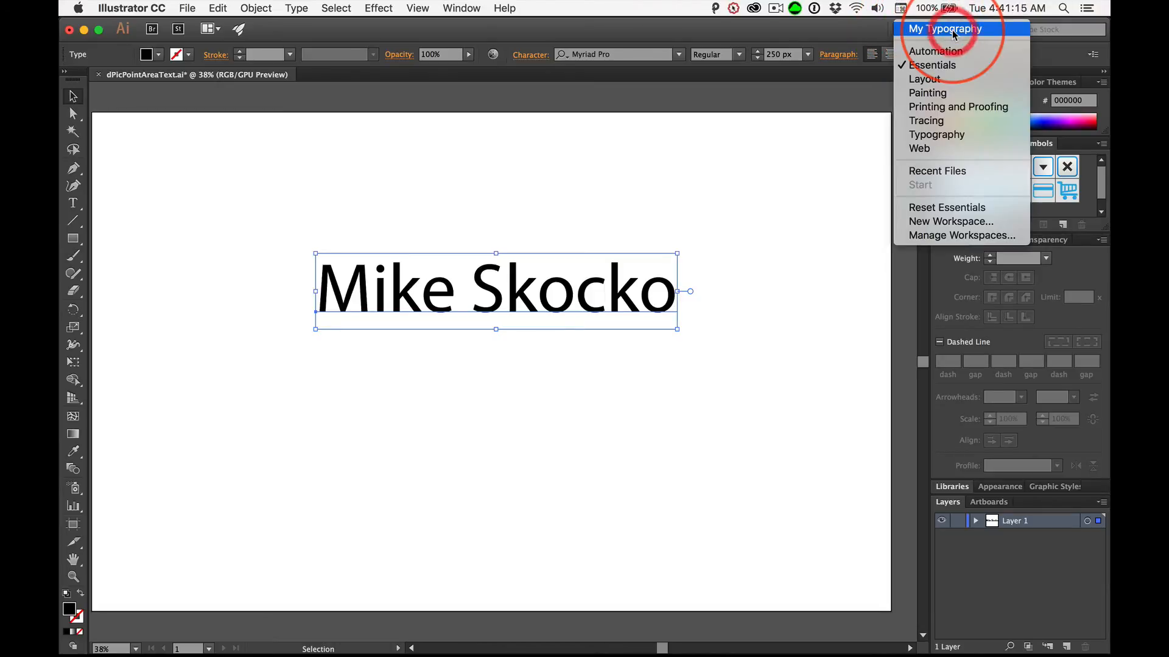
{"action": "left_click", "coordinate": [941, 135]}
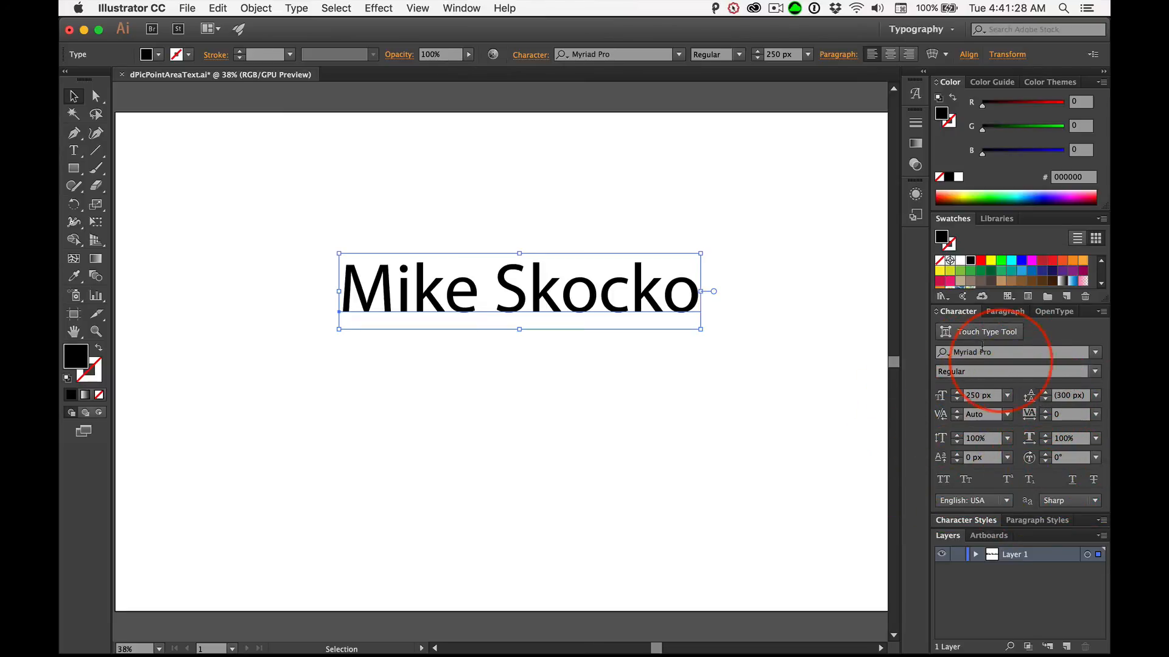
{"action": "left_click", "coordinate": [937, 313]}
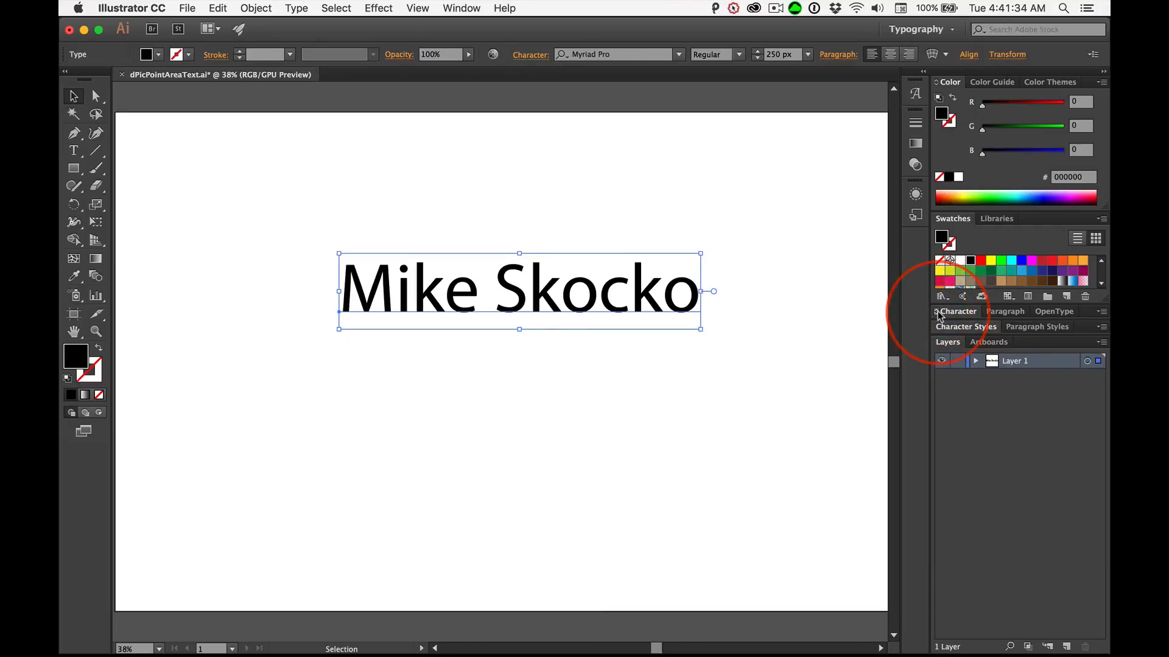
{"action": "left_click", "coordinate": [937, 313]}
{"action": "left_click", "coordinate": [937, 313]}
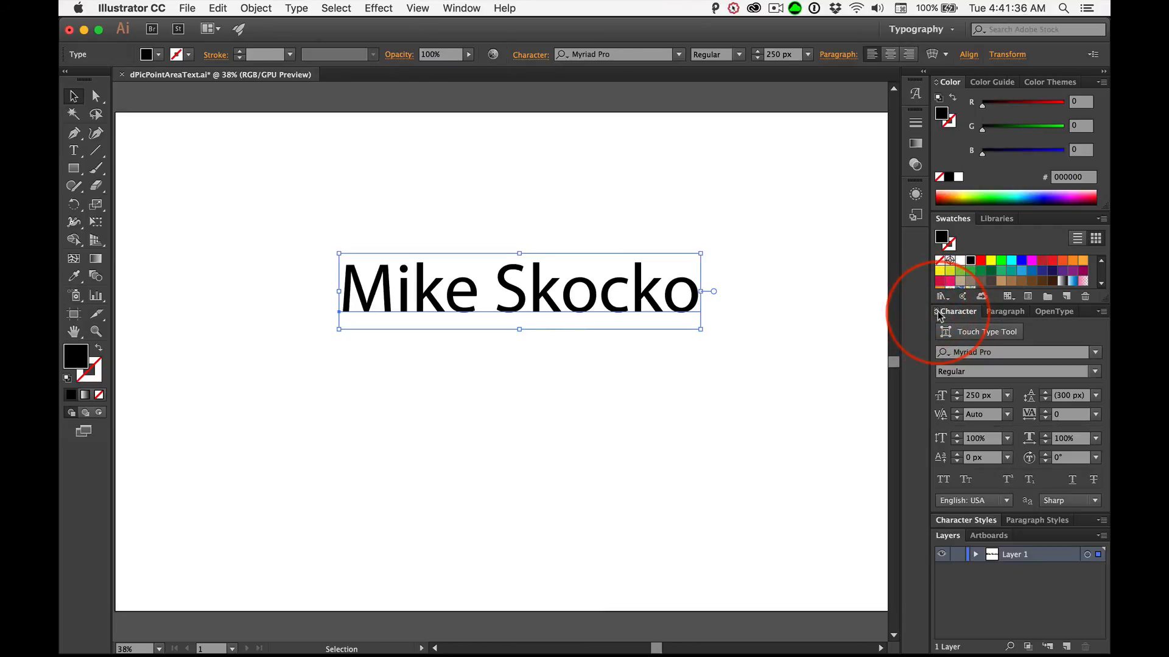
{"action": "left_click", "coordinate": [937, 313]}
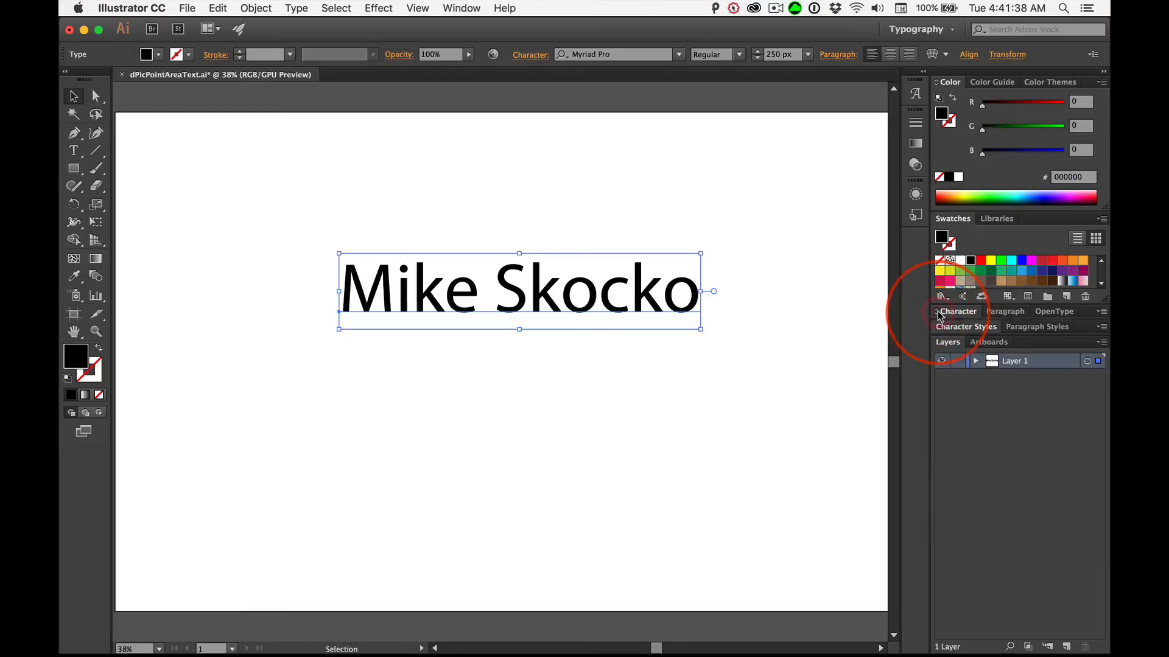
{"action": "left_click", "coordinate": [938, 313]}
{"action": "left_click", "coordinate": [937, 312]}
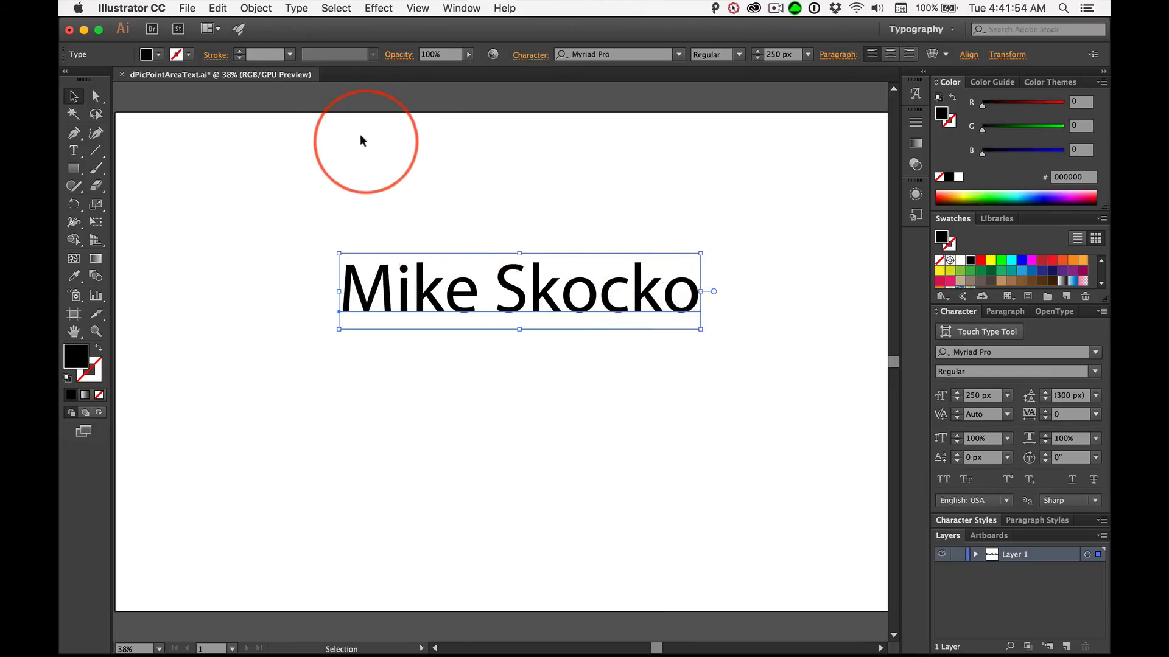
- Save the changes to dPicPointAreaText.ai and close the document
{"action": "key", "text": "super+s"}
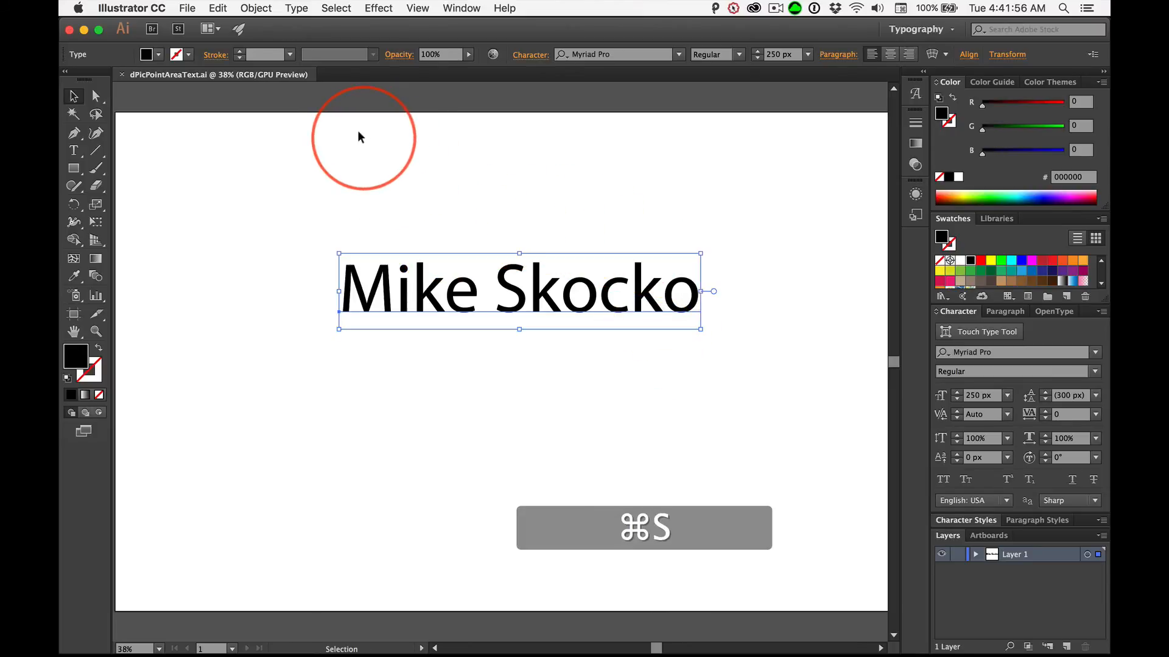
{"action": "key", "text": "super+w"}
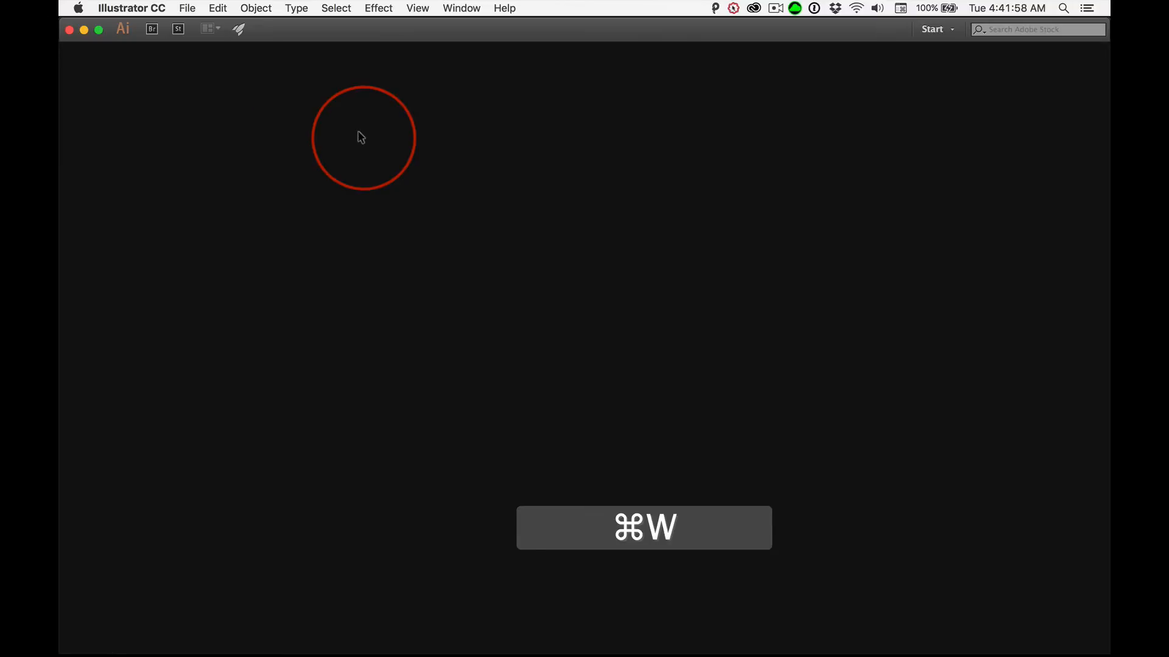